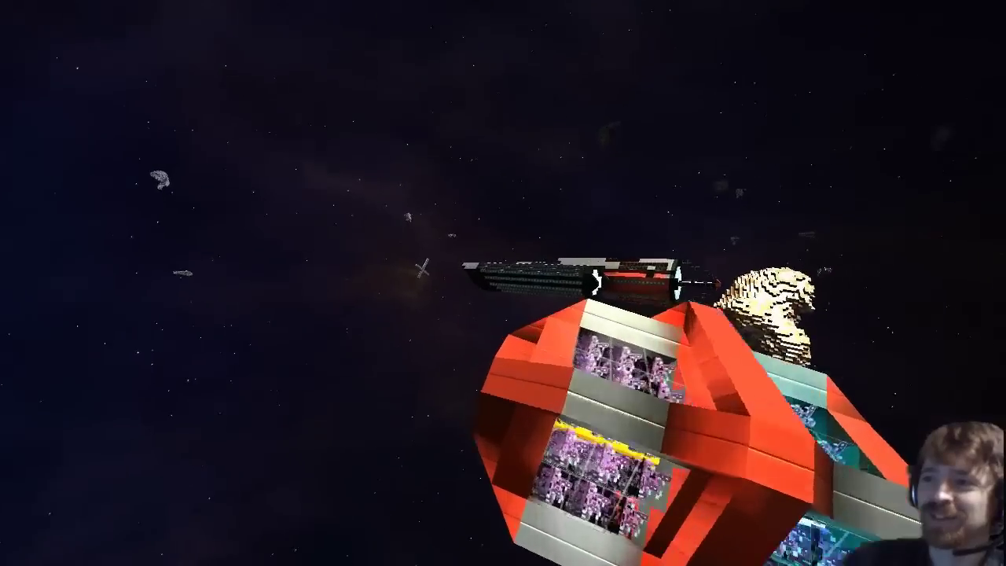
- Restore the HUD so the menu bar, hotbar and hints show again
key(F1)
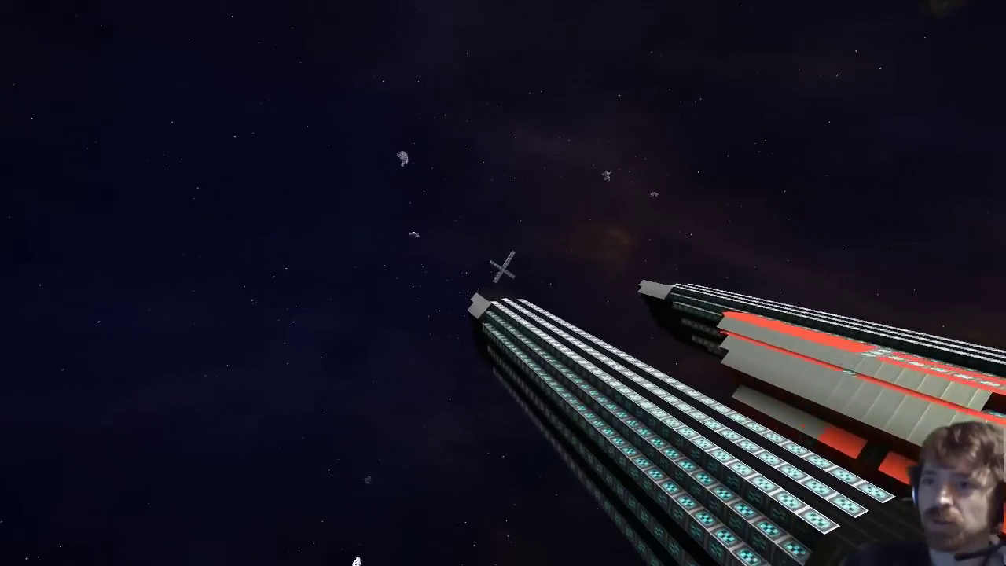
- Turn the game HUD back on with F1
key(F1)
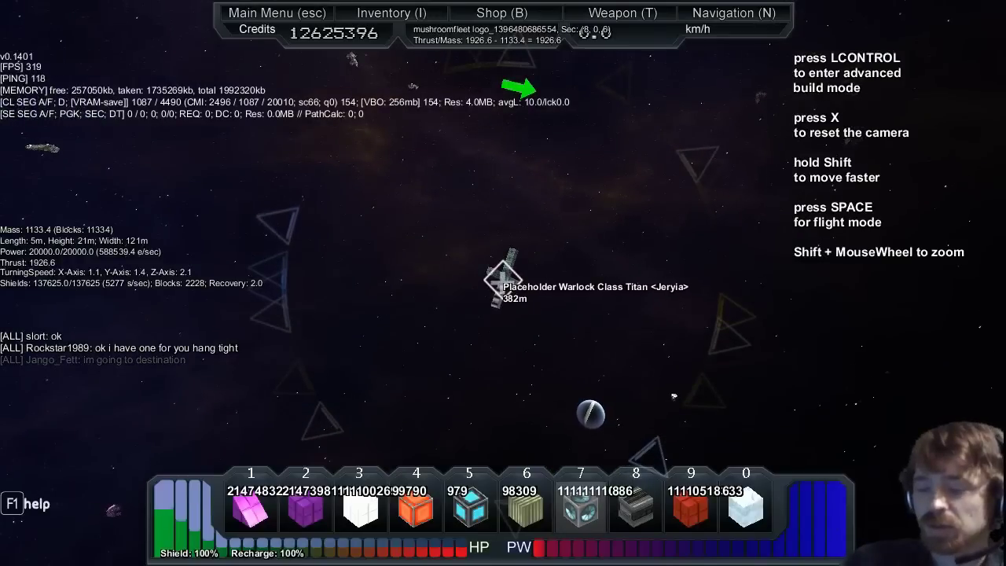
key(i)
click(437, 470)
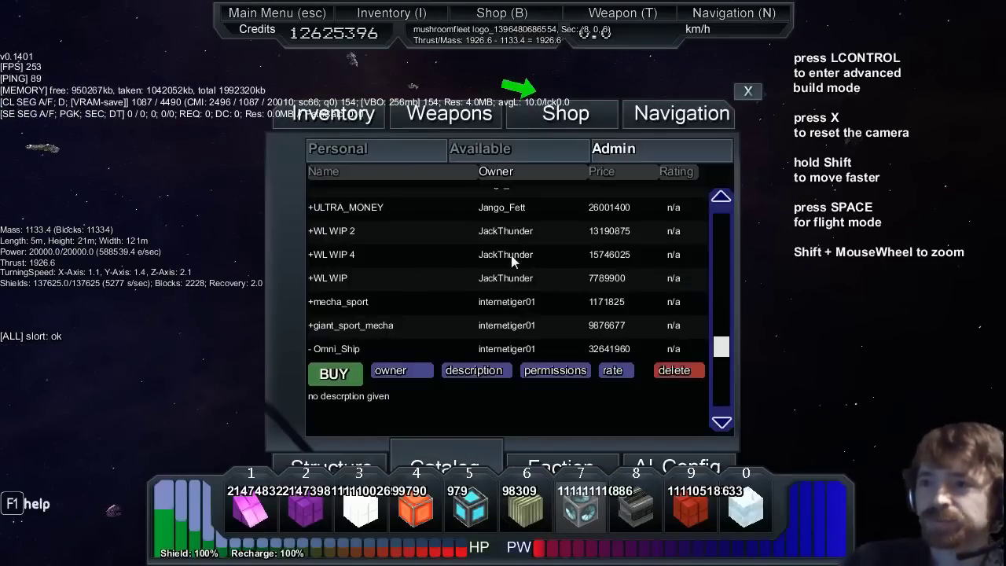
scroll(510, 261, up, 1)
scroll(522, 284, up, 3)
scroll(521, 285, up, 1)
scroll(522, 284, up, 2)
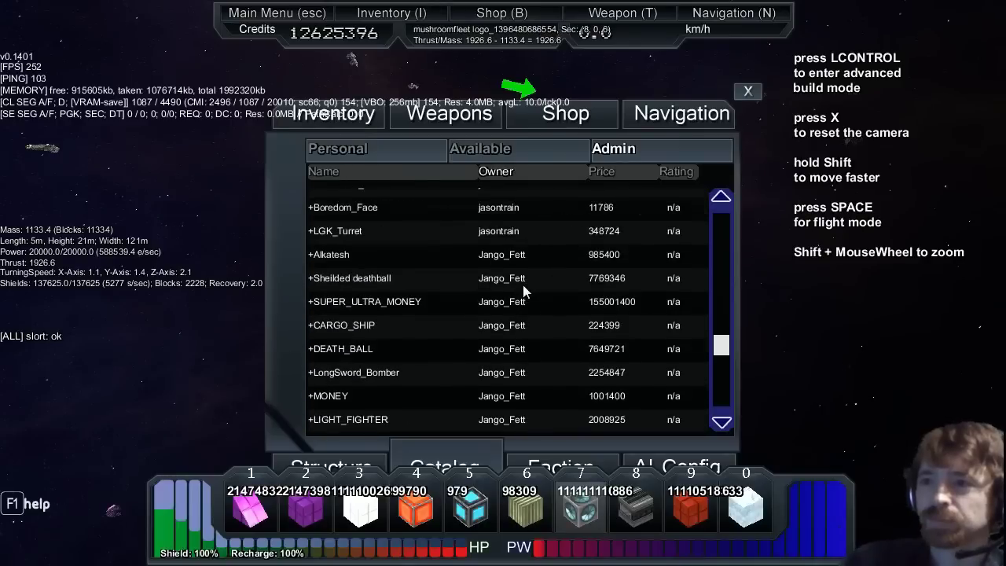
scroll(522, 284, up, 4)
scroll(521, 281, up, 5)
scroll(521, 281, up, 8)
scroll(522, 281, up, 1)
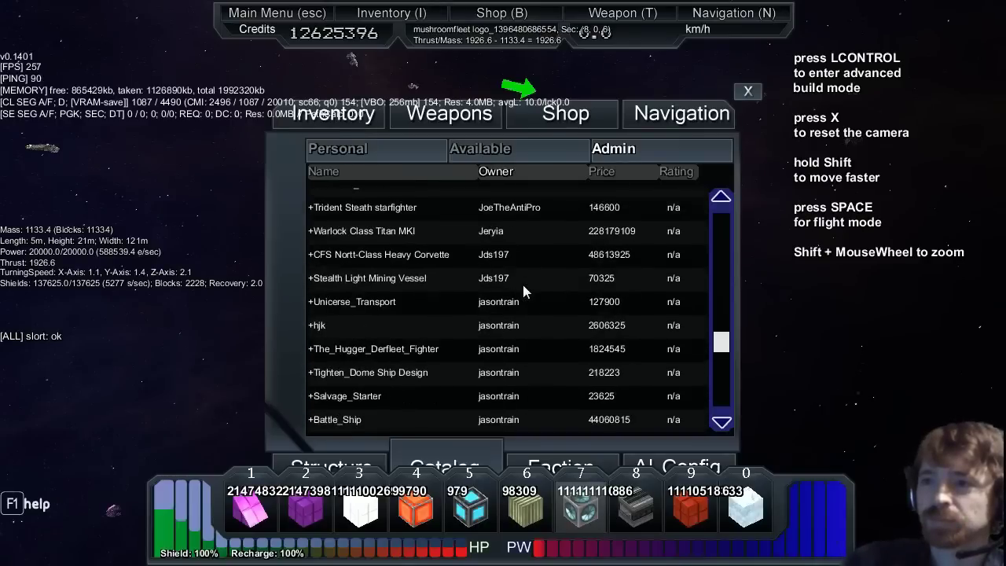
scroll(521, 281, up, 1)
click(401, 257)
click(338, 276)
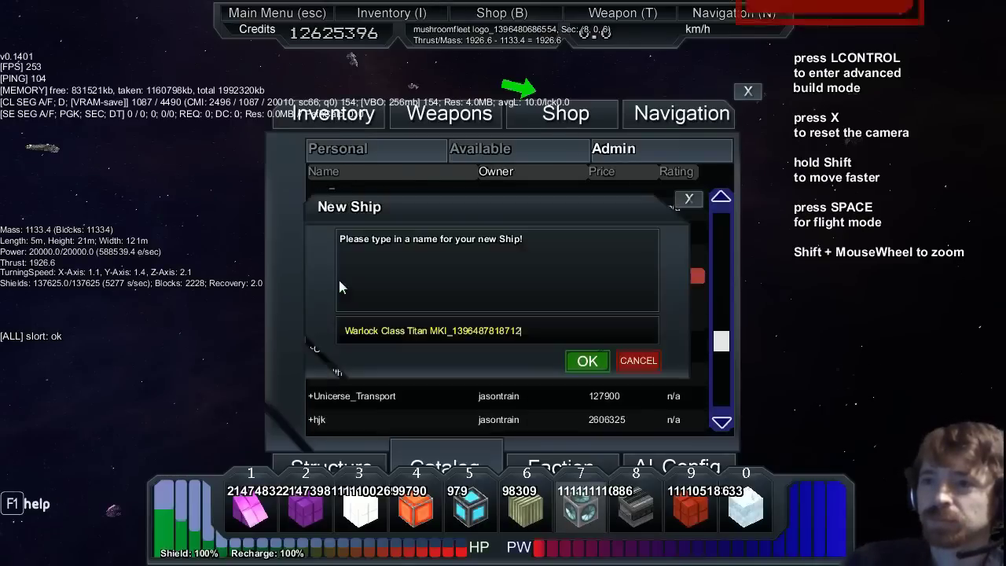
key(Left)
key(Left)
key(Left)
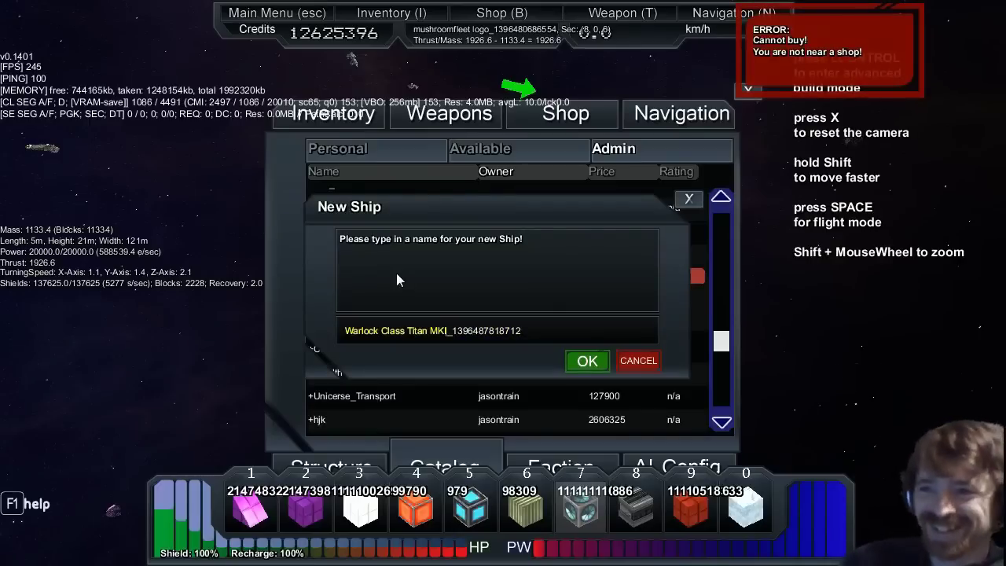
key(ctrl+BackSpace)
key(ctrl+BackSpace)
key(ctrl+BackSpace)
- Spawn 'Warlock Class Titan MKI' with a pasted /load chat command and enter its flight mode
key(Escape)
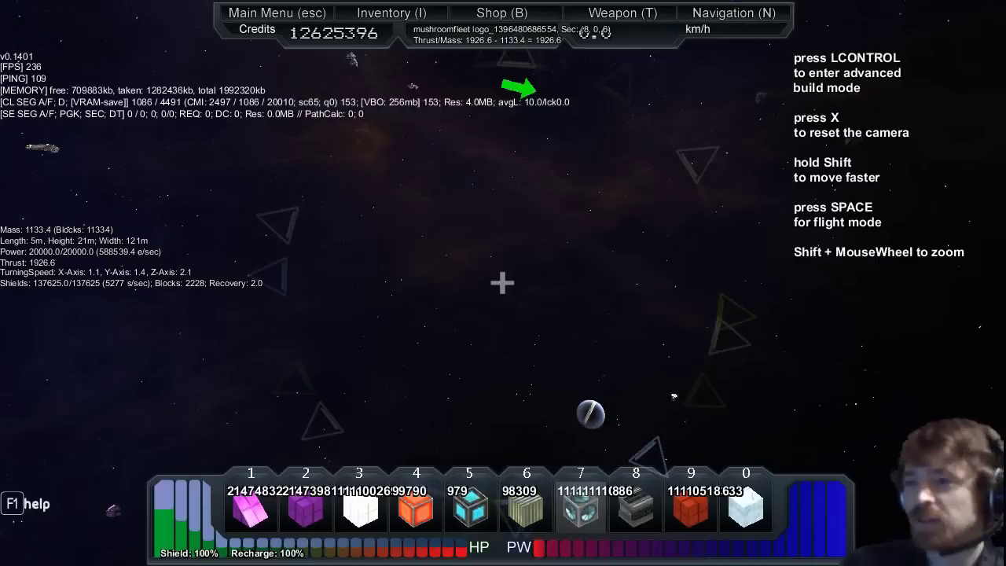
key(Return)
text(/)
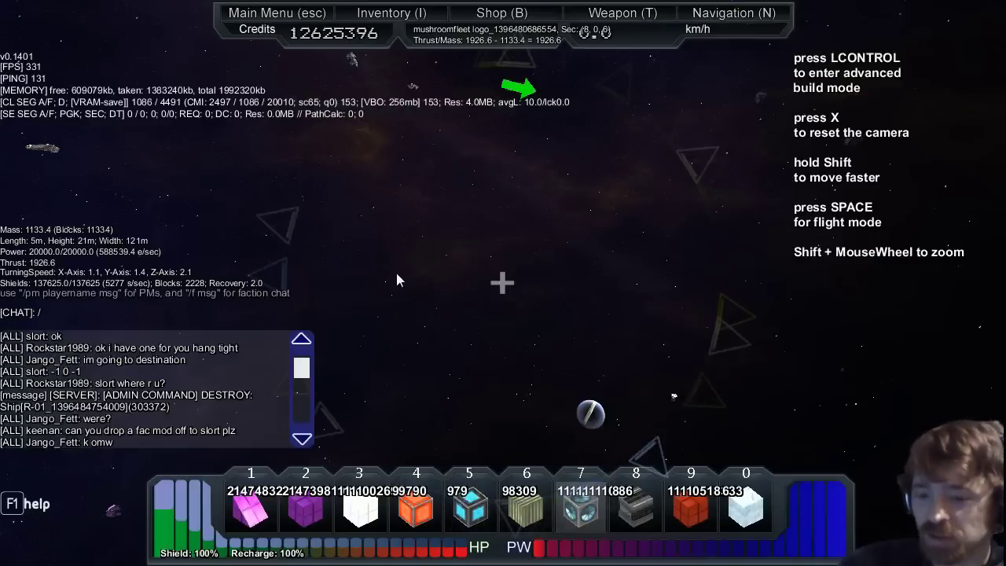
text(Warlock Class Titan MKI)
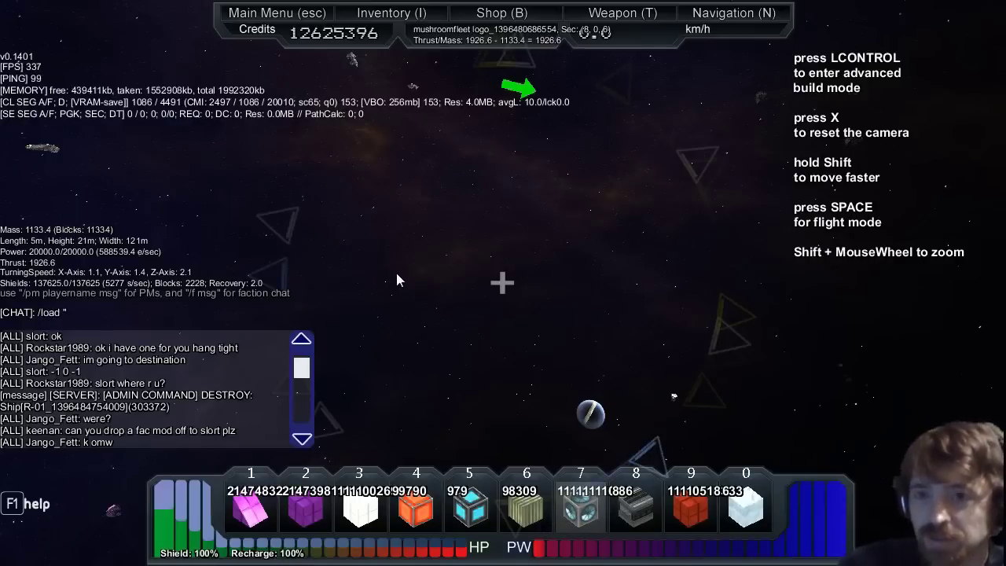
text(Warlock Class Titan MKI)
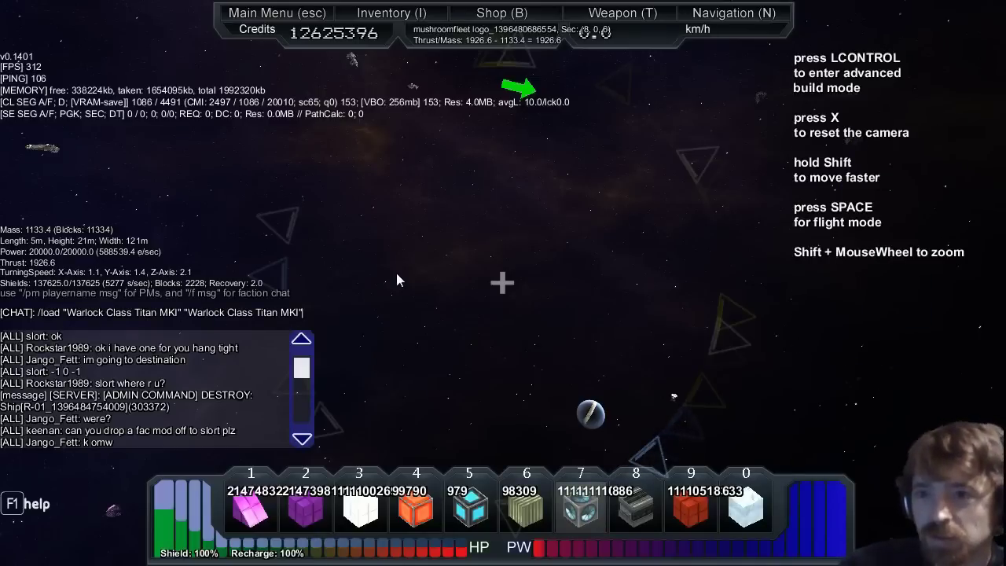
key(Return)
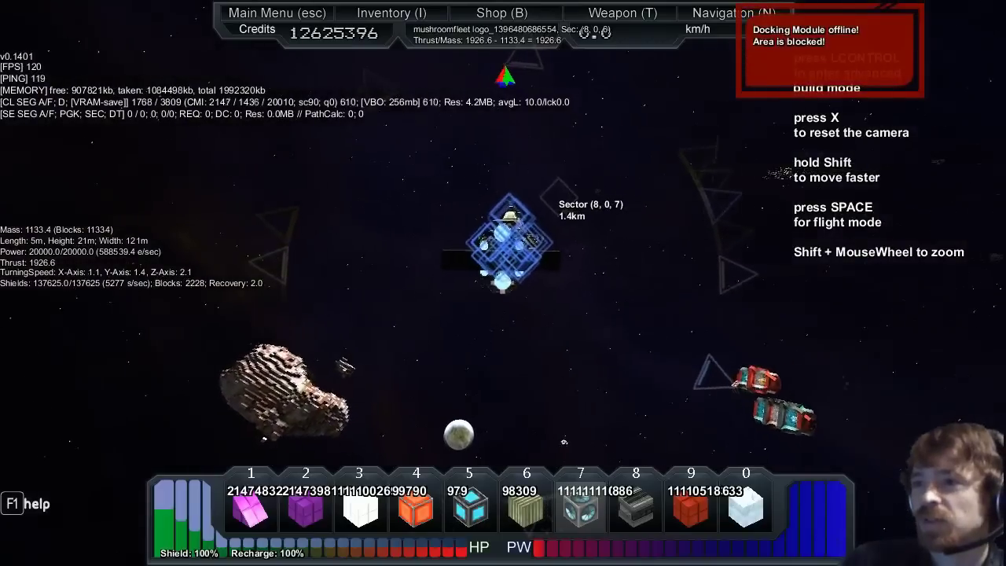
key(space)
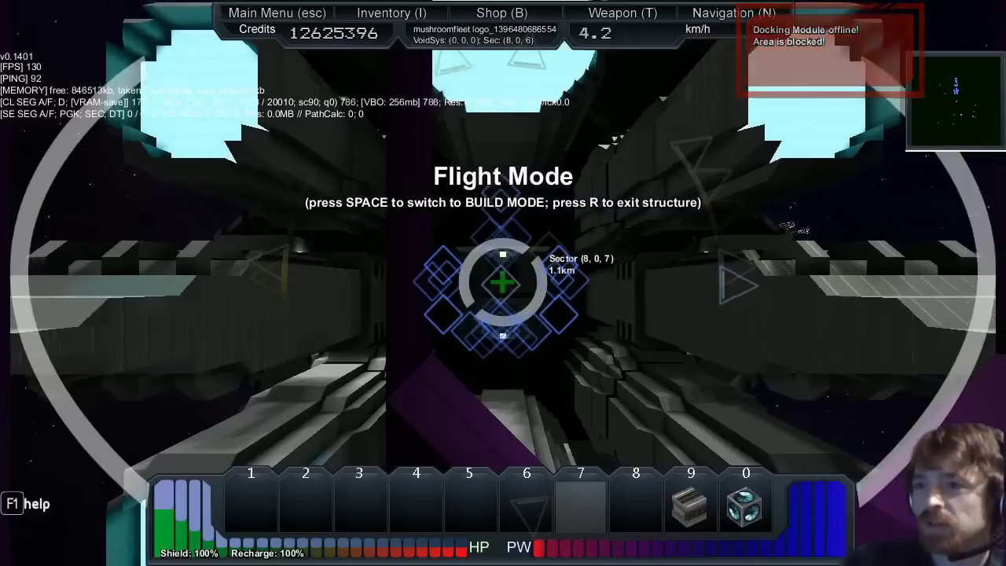